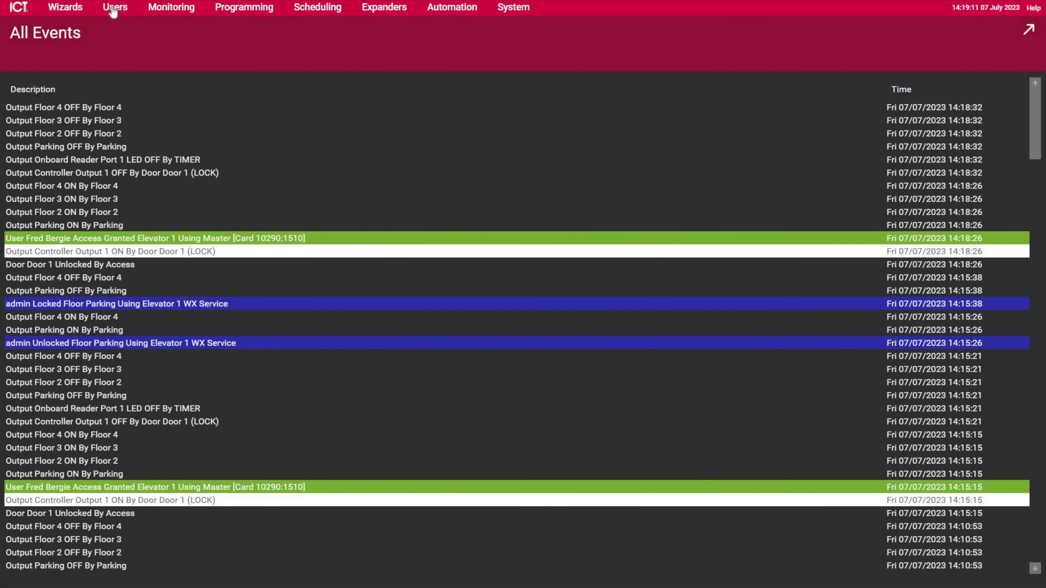
Step: Open the Master access level under Users > Access Levels
left_click(111, 8)
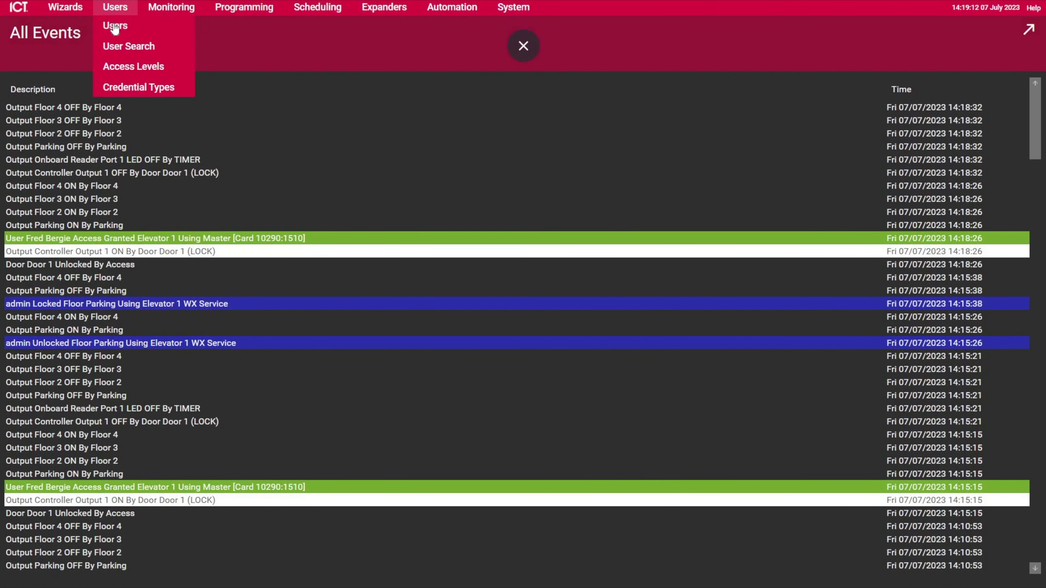
left_click(121, 66)
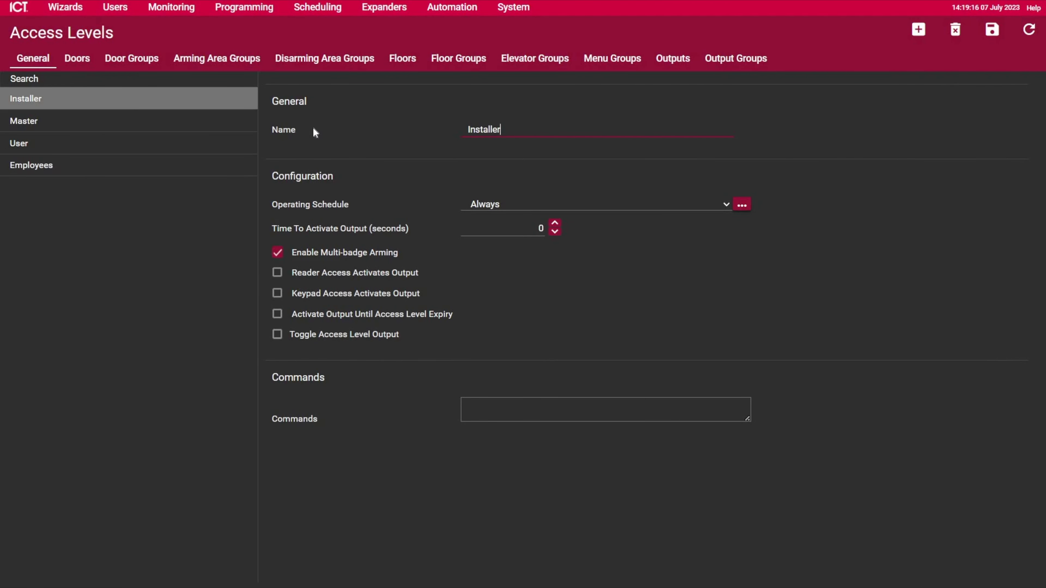
left_click(52, 121)
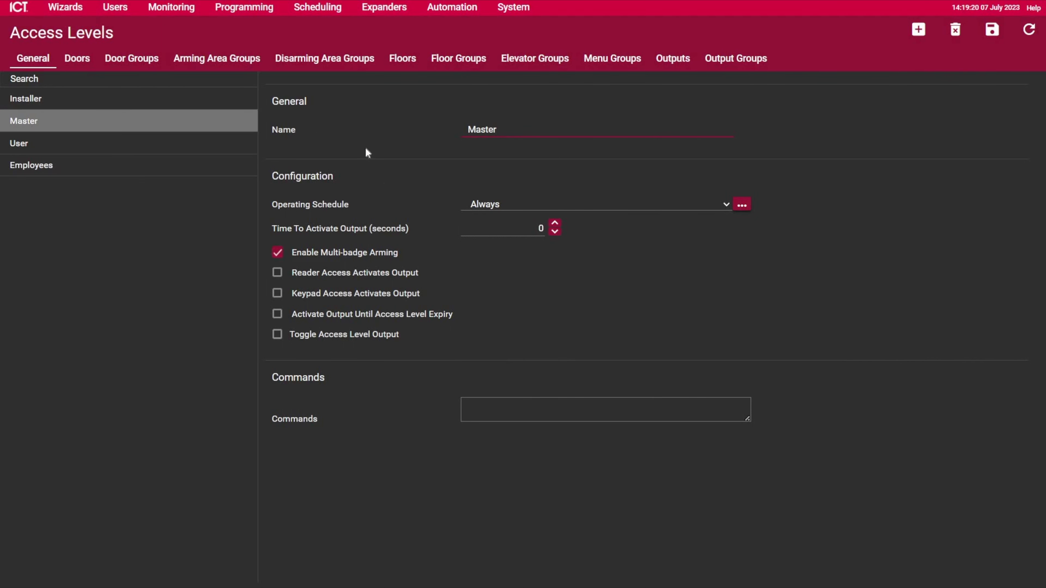
Step: Review Master's Floors, Floor Groups and Elevator Groups tabs, ending on Floor Groups with Include All Floors ticked
left_click(403, 68)
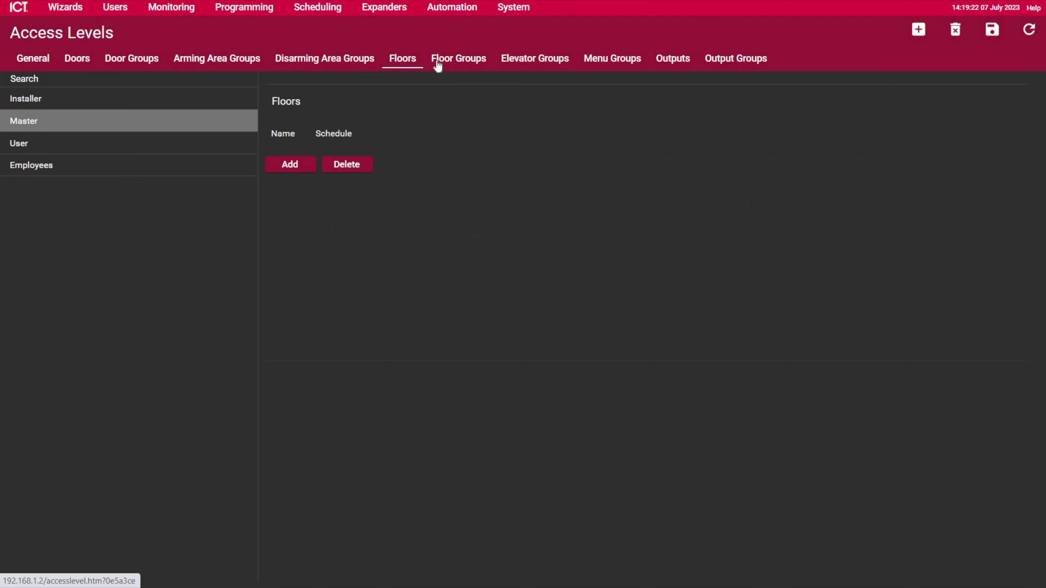
left_click(438, 66)
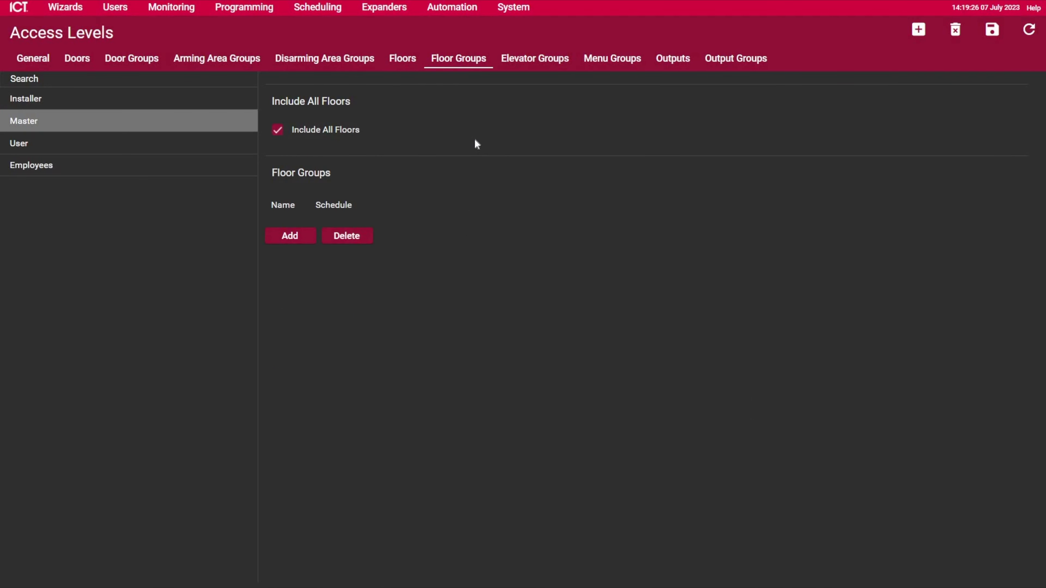
left_click(535, 58)
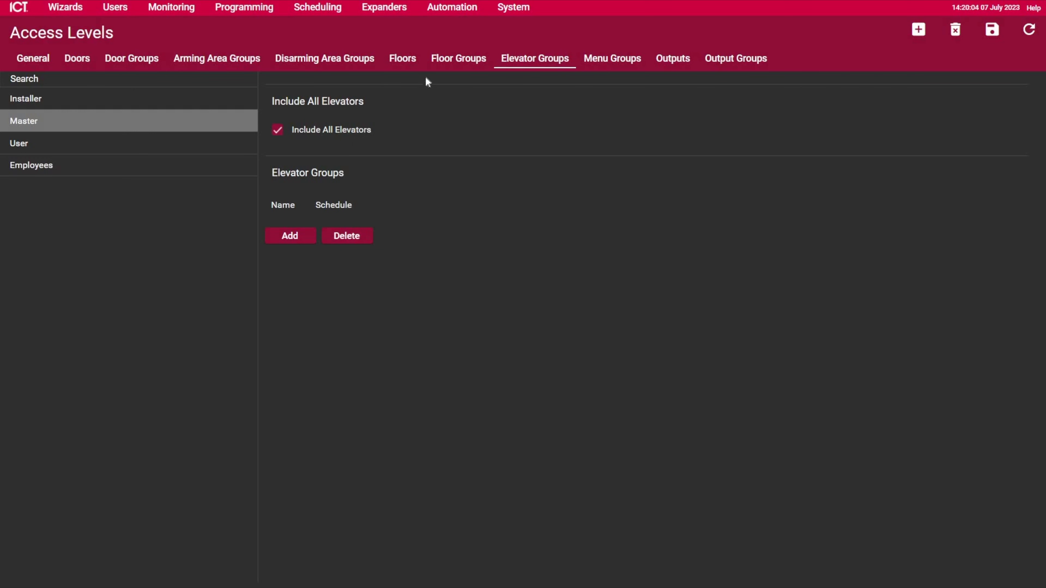
left_click(424, 65)
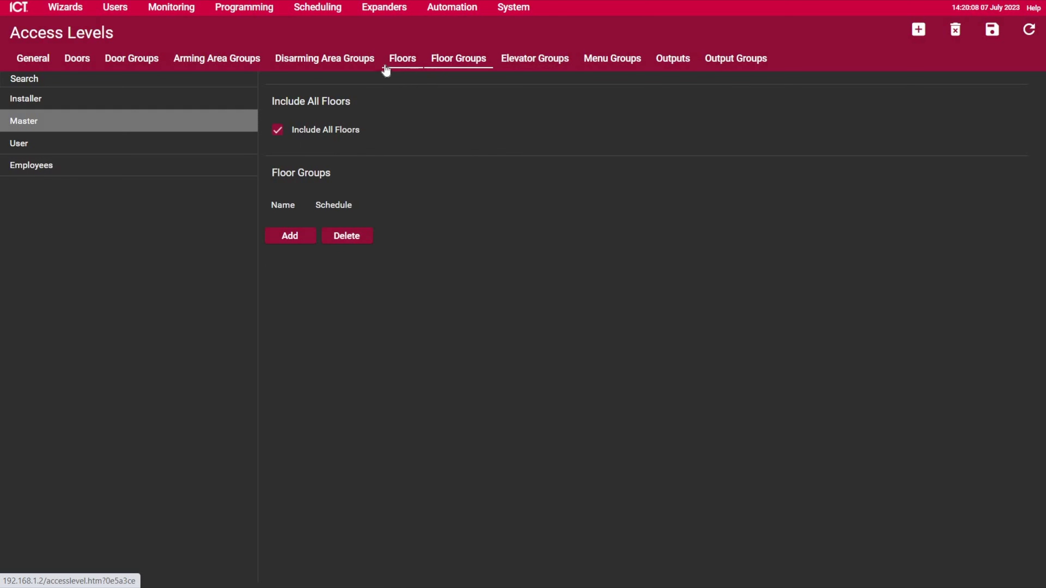
Step: Check the floor relay assigned to Floor 2, Floor 3 and Floor 4 on the Floors page
left_click(252, 15)
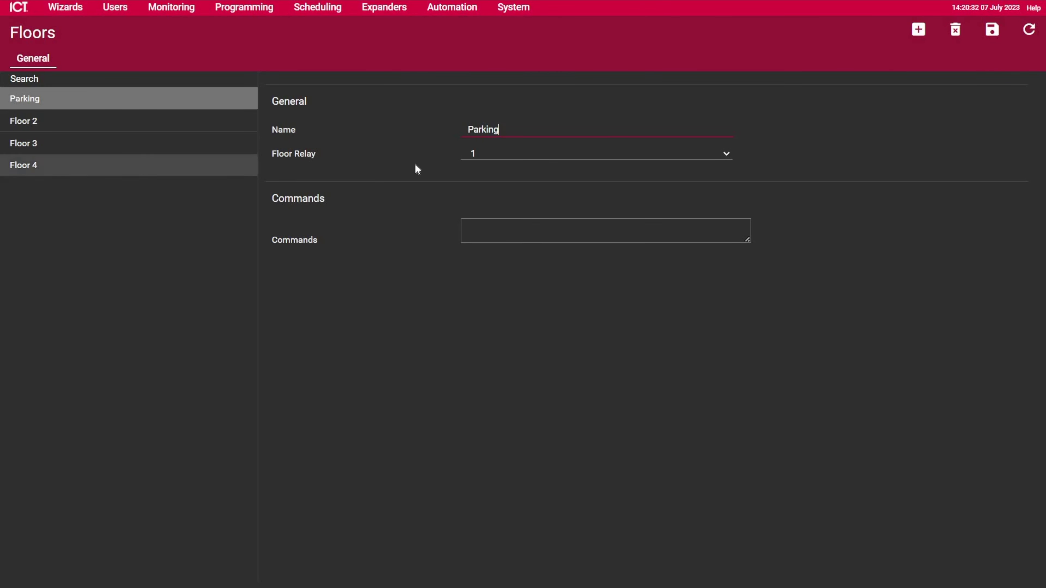
left_click(73, 124)
left_click(39, 145)
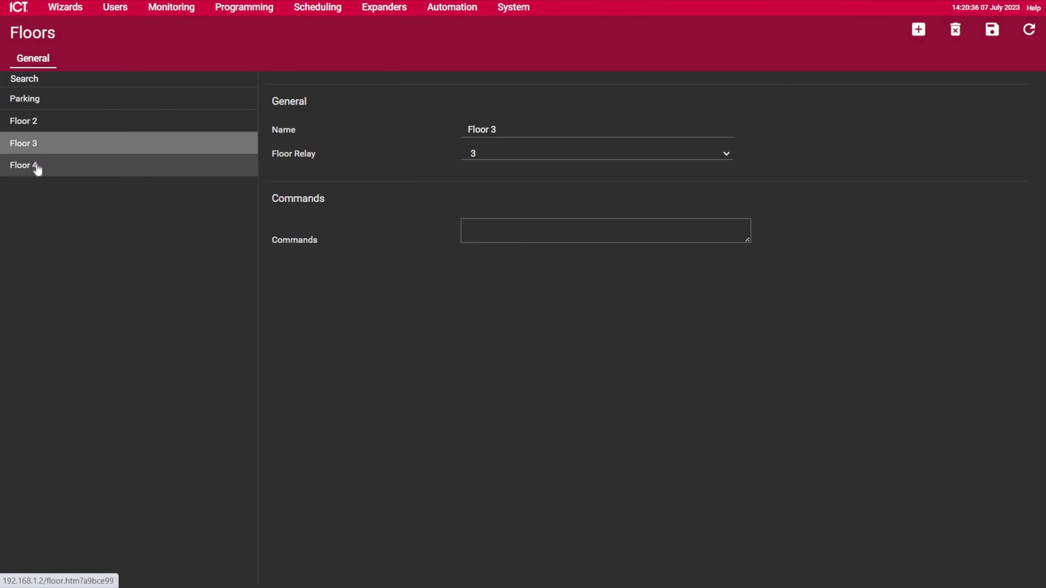
left_click(35, 167)
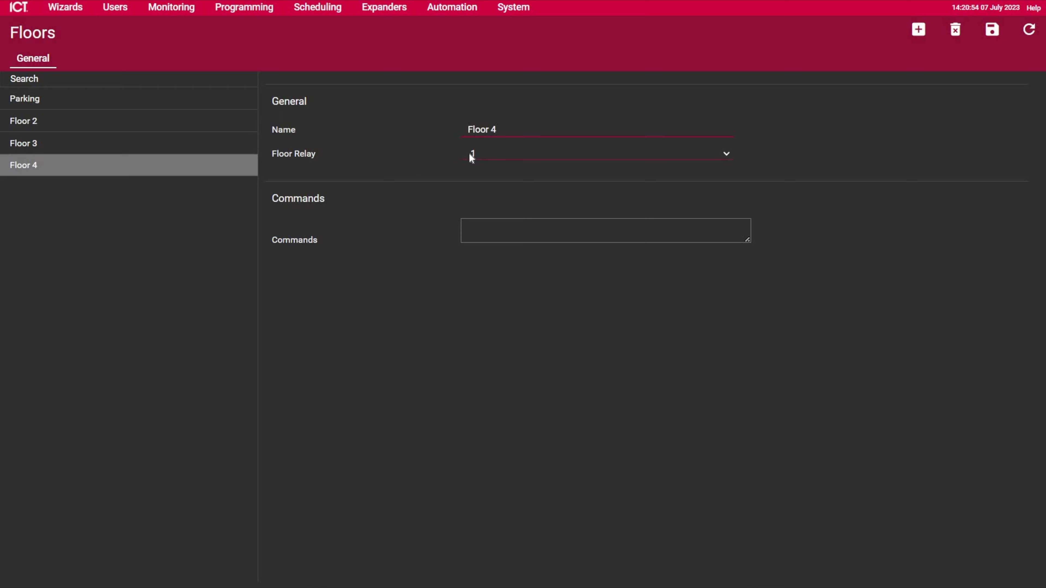
Step: Assign Elevator 1 to the Onboard Reader, reader port 1, with a 5-second unlock access time
left_click(251, 9)
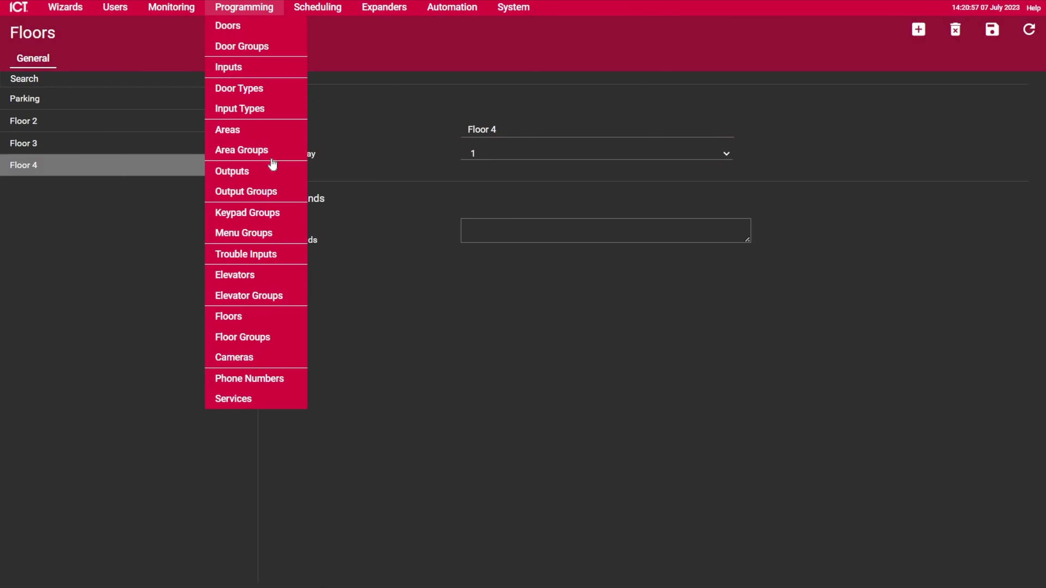
left_click(243, 275)
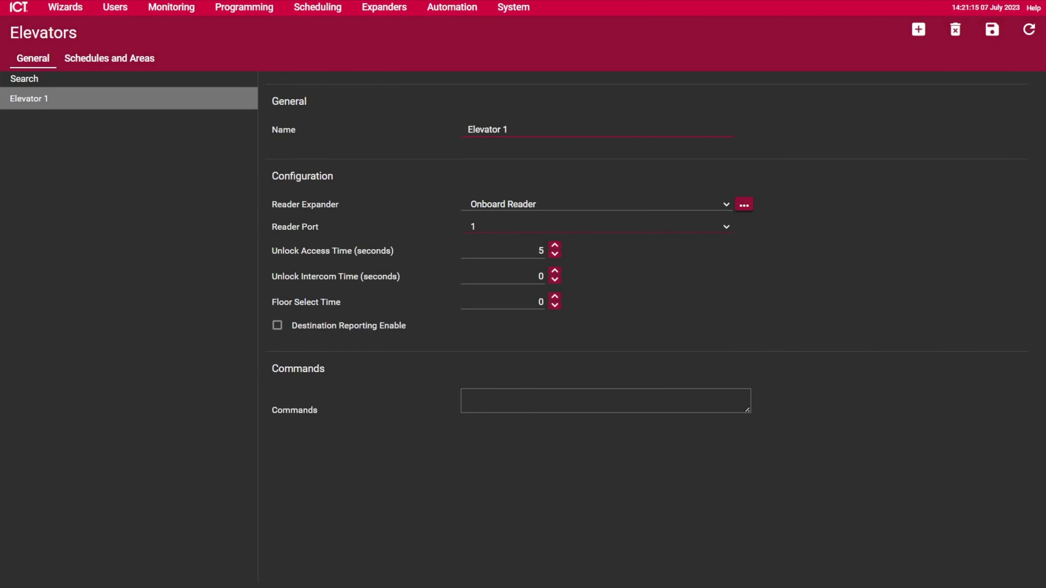
key("Tab")
key("Tab")
key("Tab")
key("Tab")
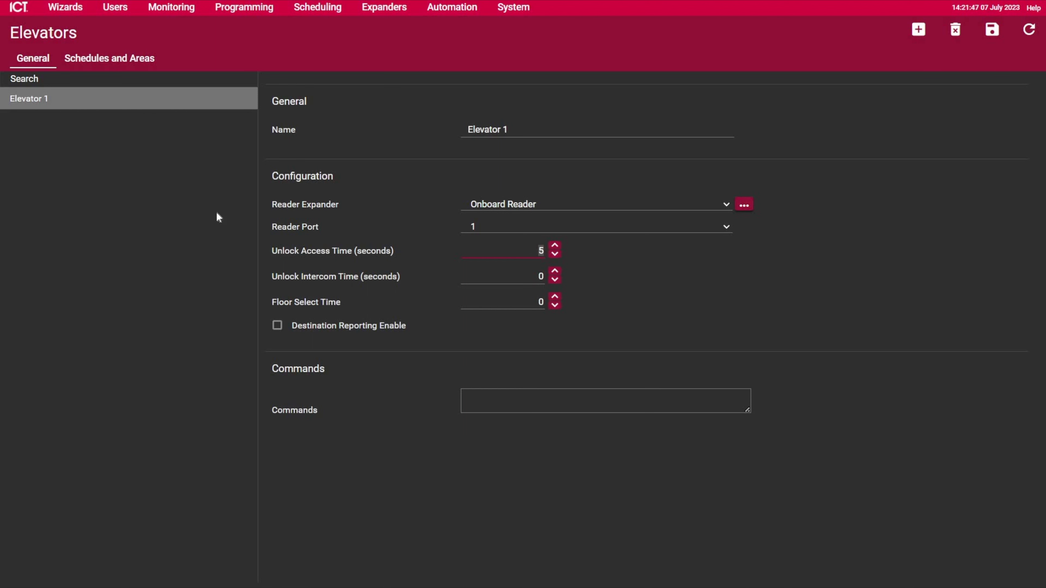
Step: Review Elevator 1's floor table of Parking and Floors 2–4, and cancel the empty floor picker
left_click(133, 65)
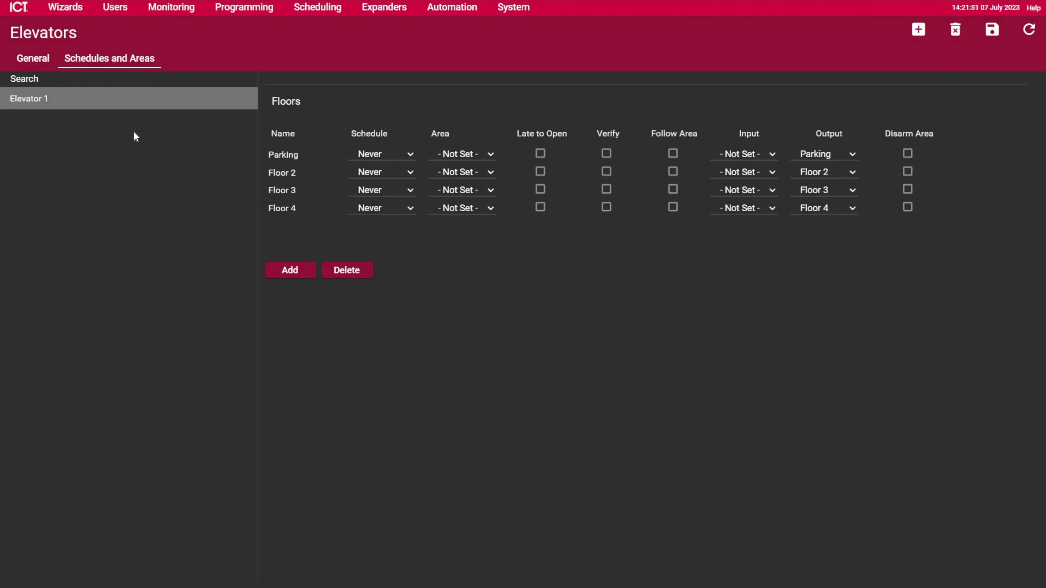
left_click(306, 267)
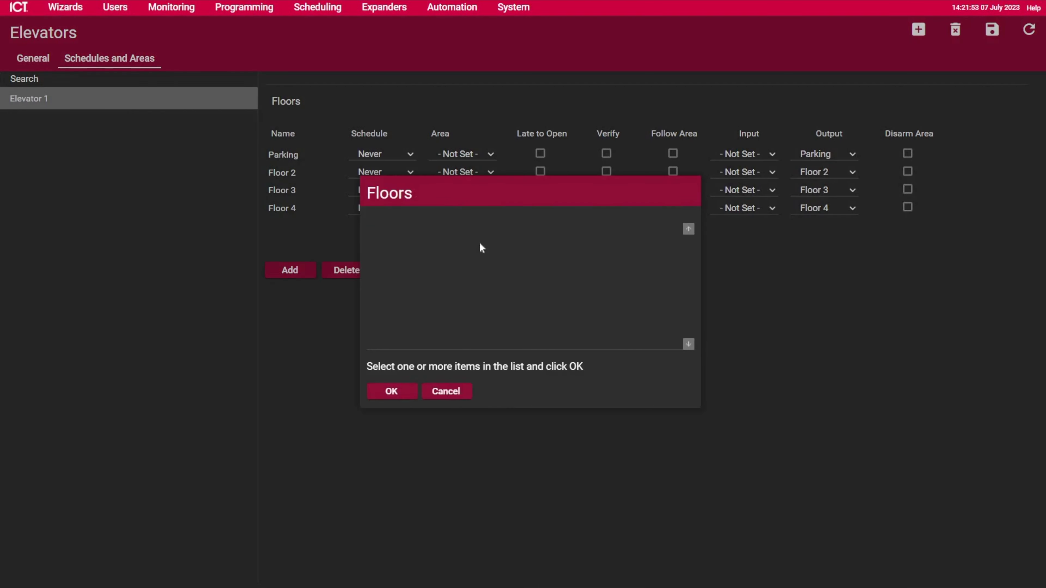
left_click(534, 530)
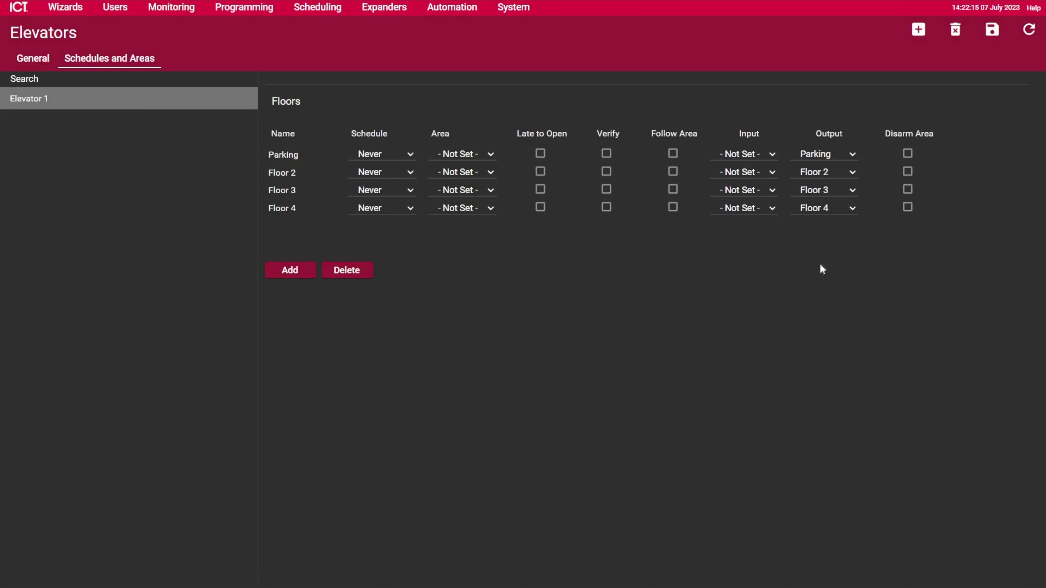
Step: Set the Parking floor's schedule to Work Hours
left_click(475, 155)
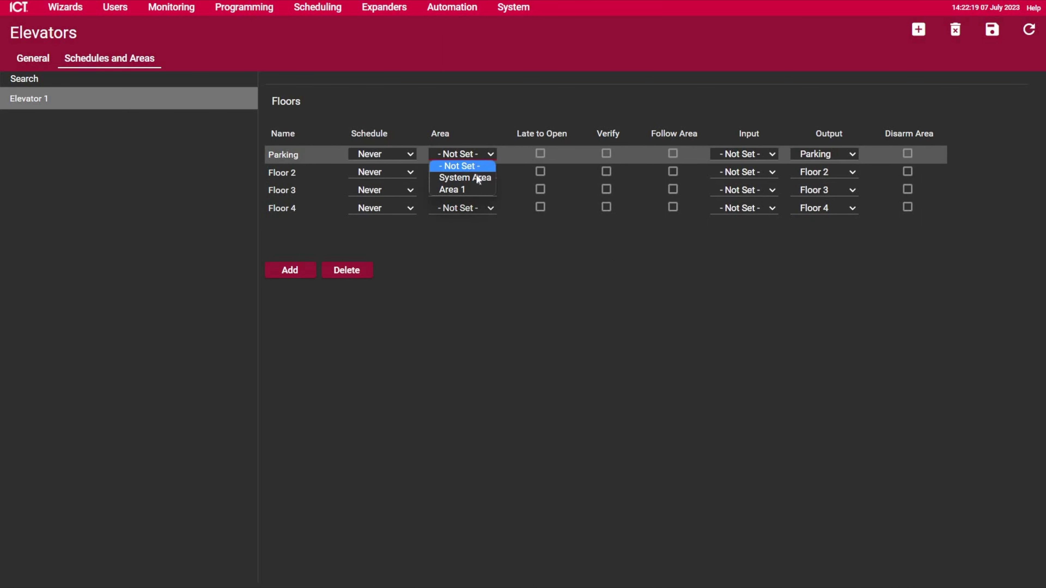
left_click(398, 153)
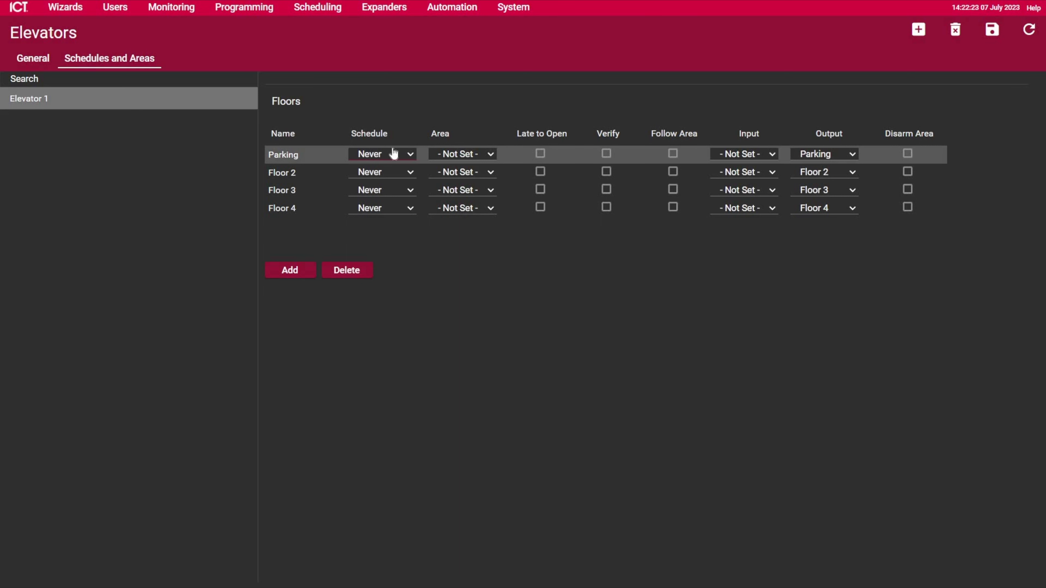
left_click(401, 153)
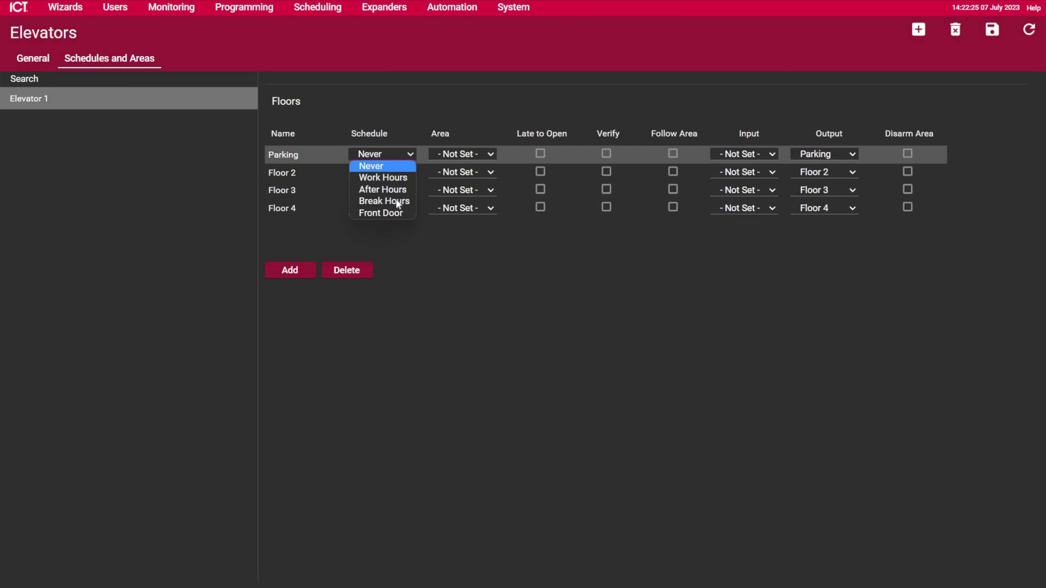
left_click(395, 180)
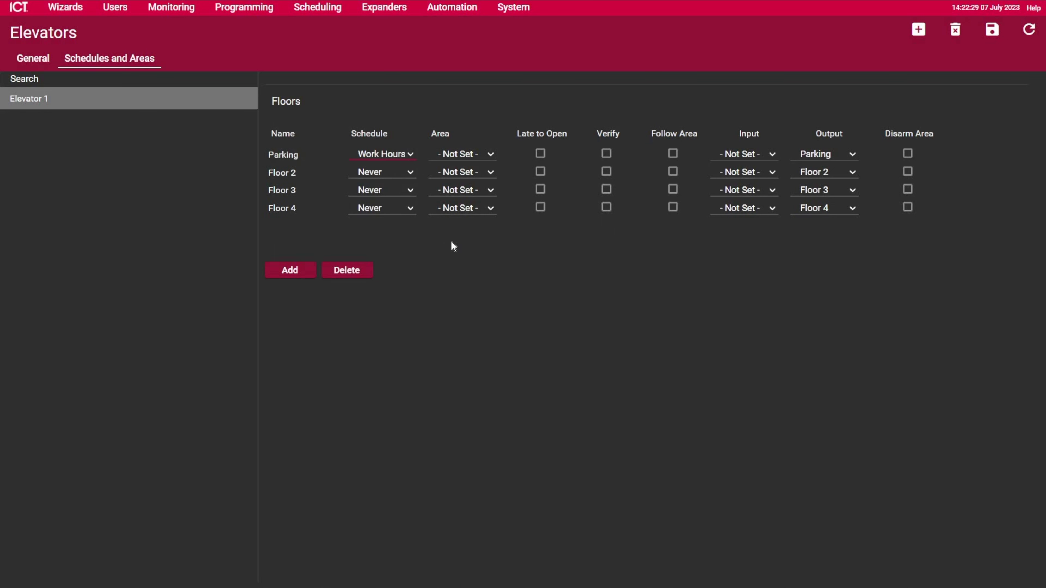
Step: Tick Verify for the Parking floor and return to Elevator 1's General settings
left_click(530, 171)
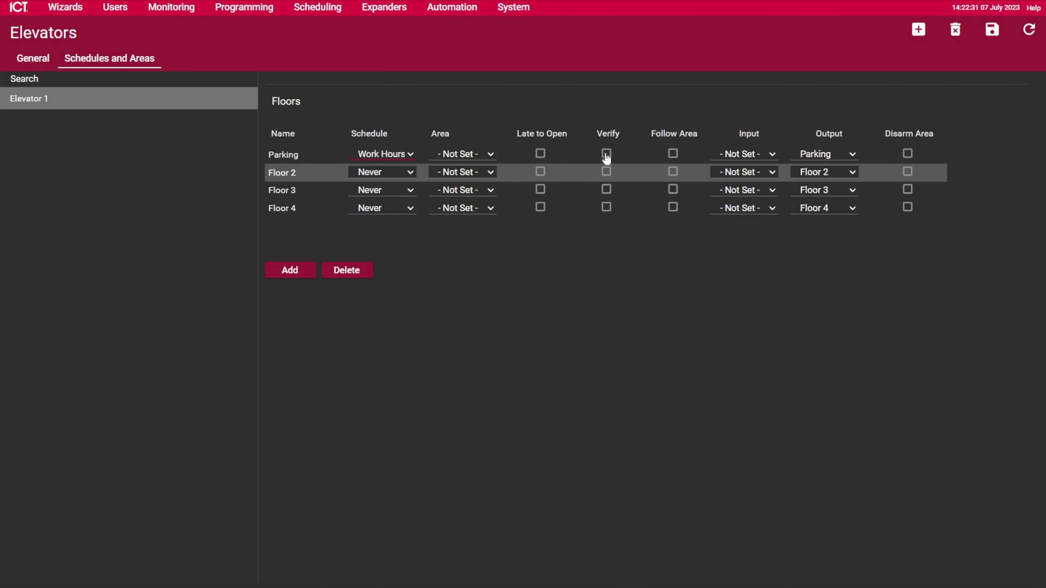
left_click(606, 155)
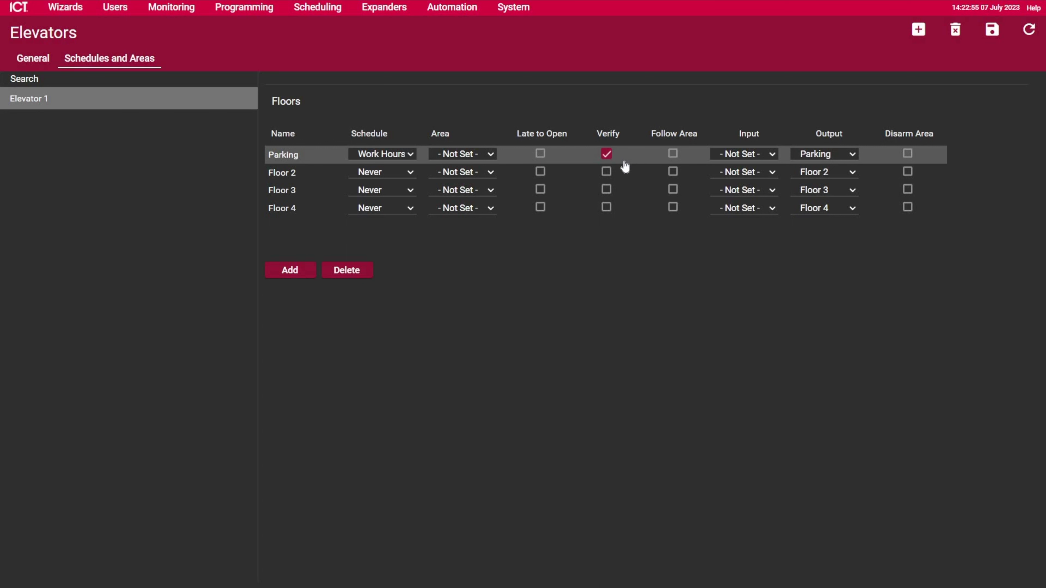
left_click(834, 208)
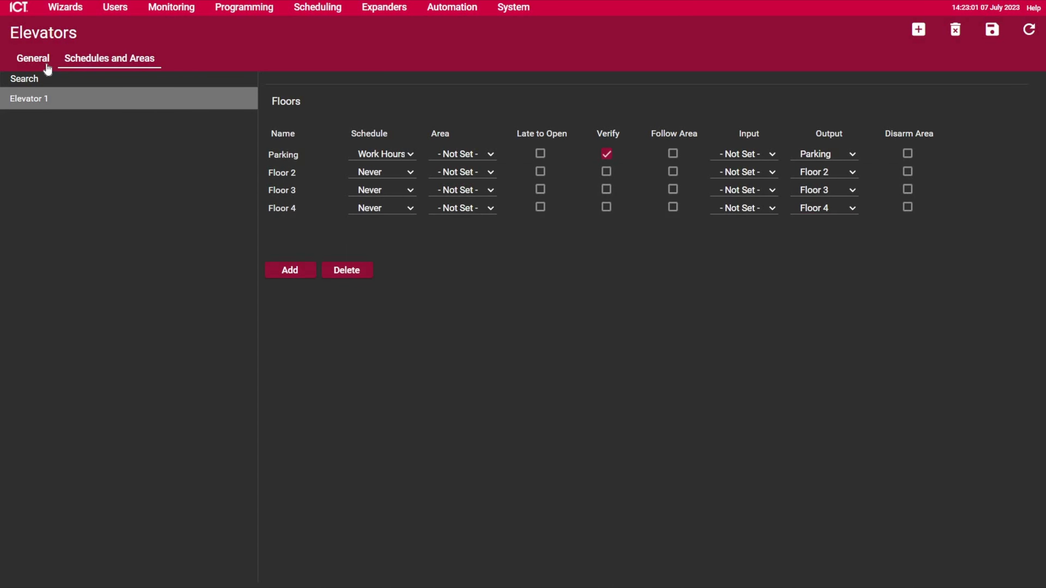
left_click(36, 59)
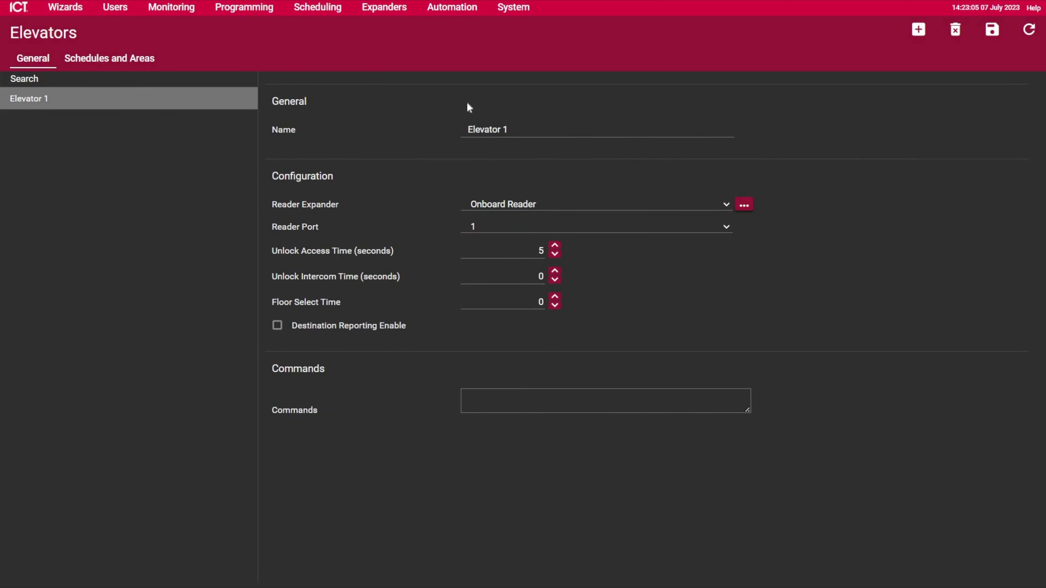
Step: Head to Reader Expanders, keeping the unsaved elevator changes at the discard prompt
left_click(403, 9)
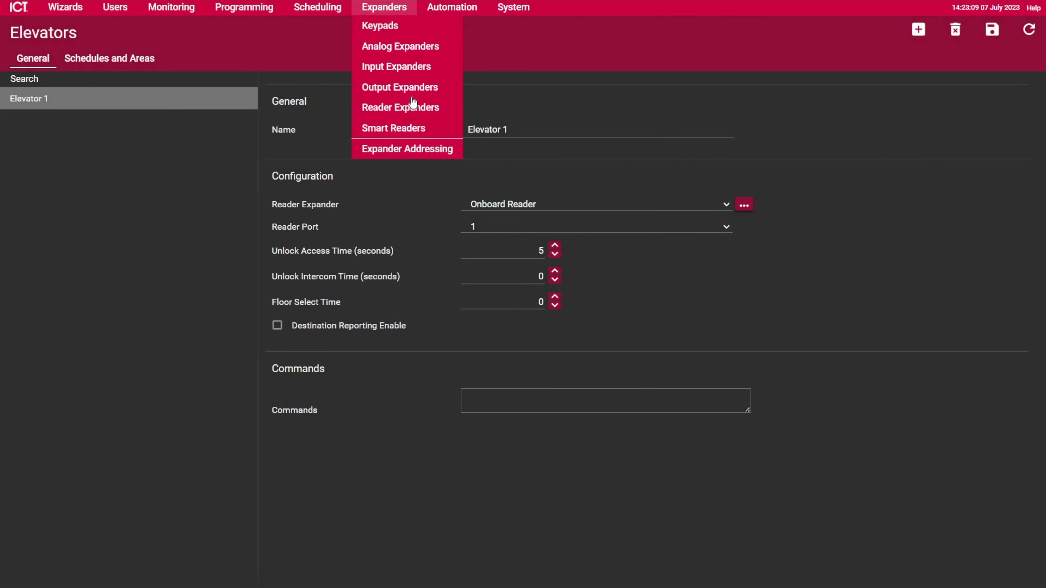
left_click(414, 109)
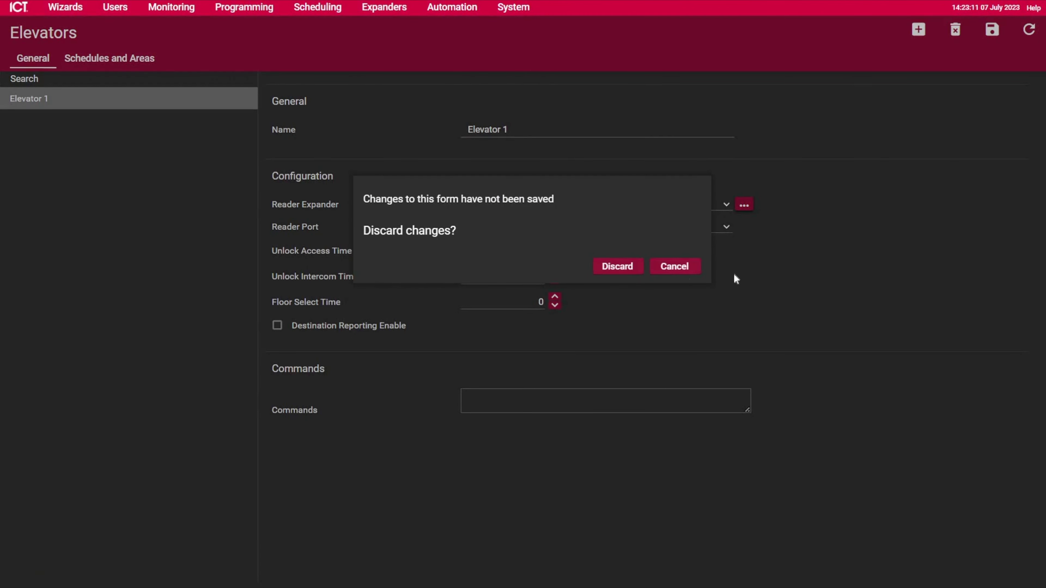
left_click(995, 33)
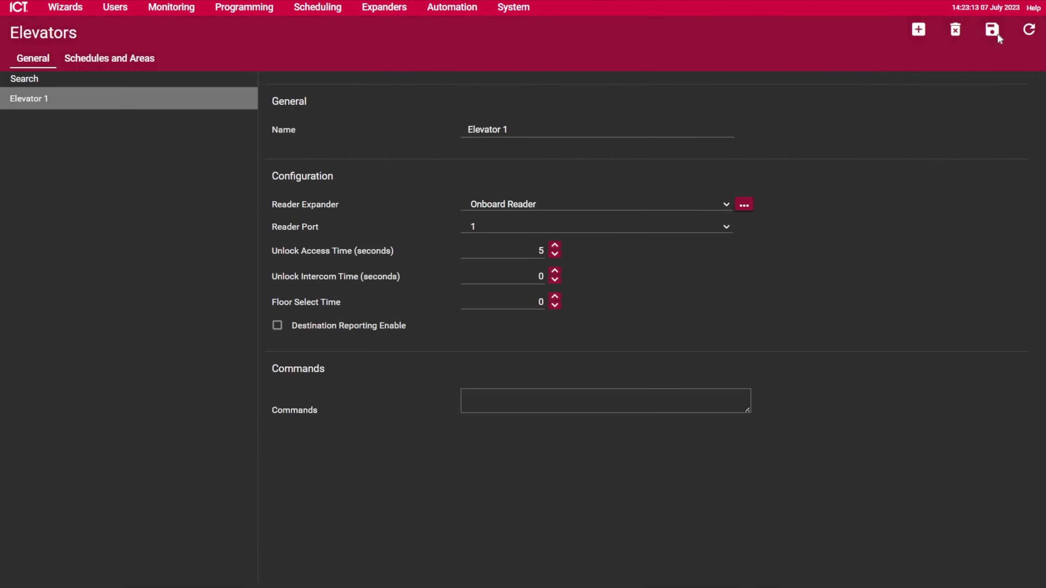
Step: Open Reader 1 in Elevator mode for Elevator 1 and restart the Onboard Reader, confirming Yes
left_click(391, 15)
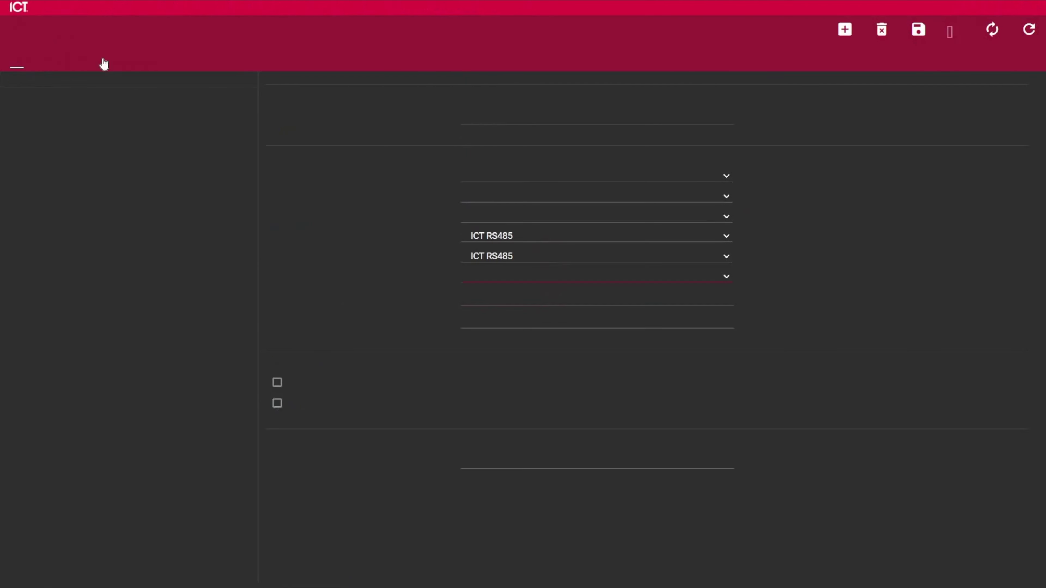
left_click(77, 58)
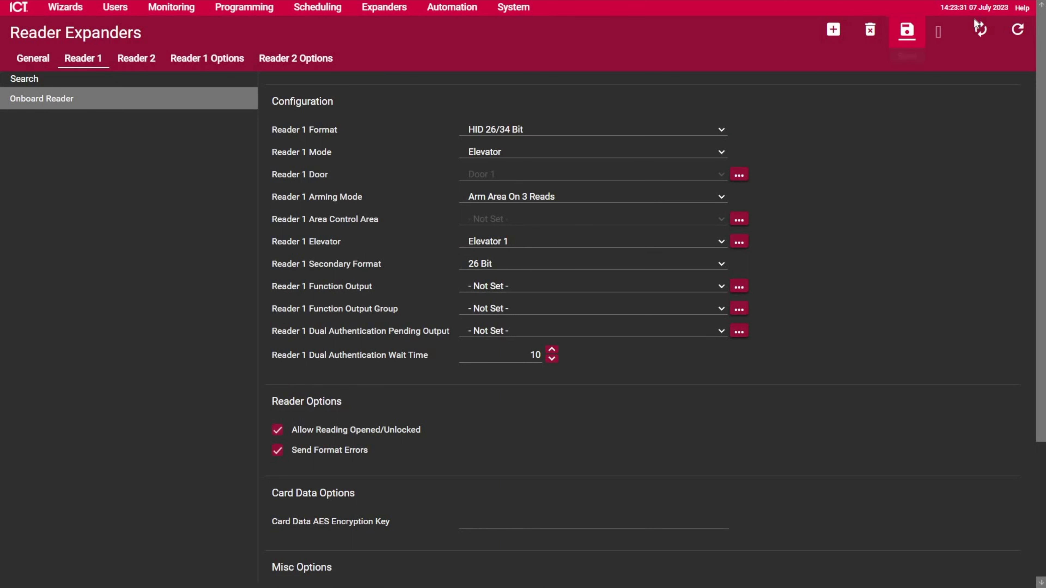
left_click(981, 29)
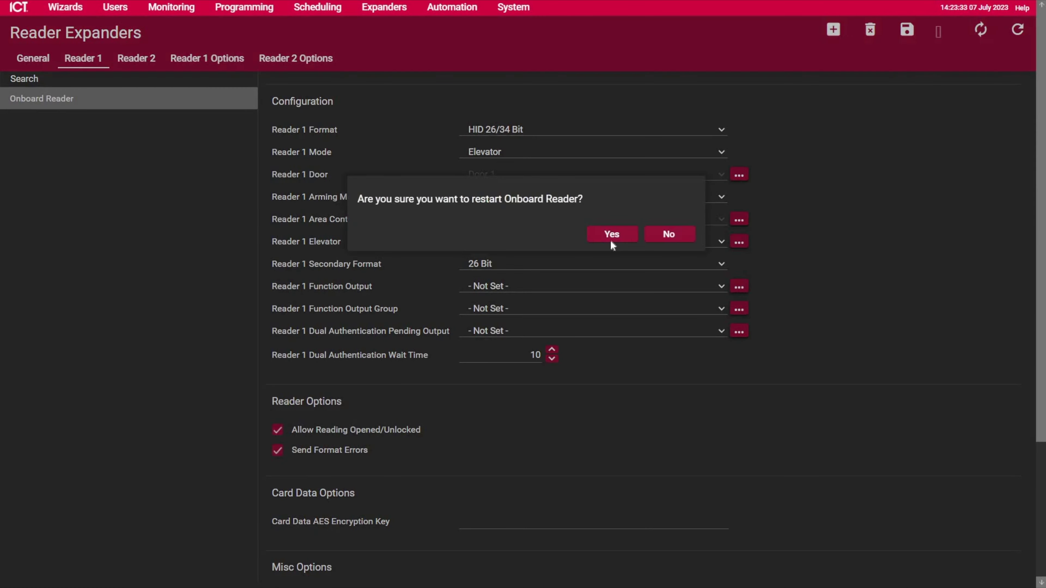
left_click(620, 239)
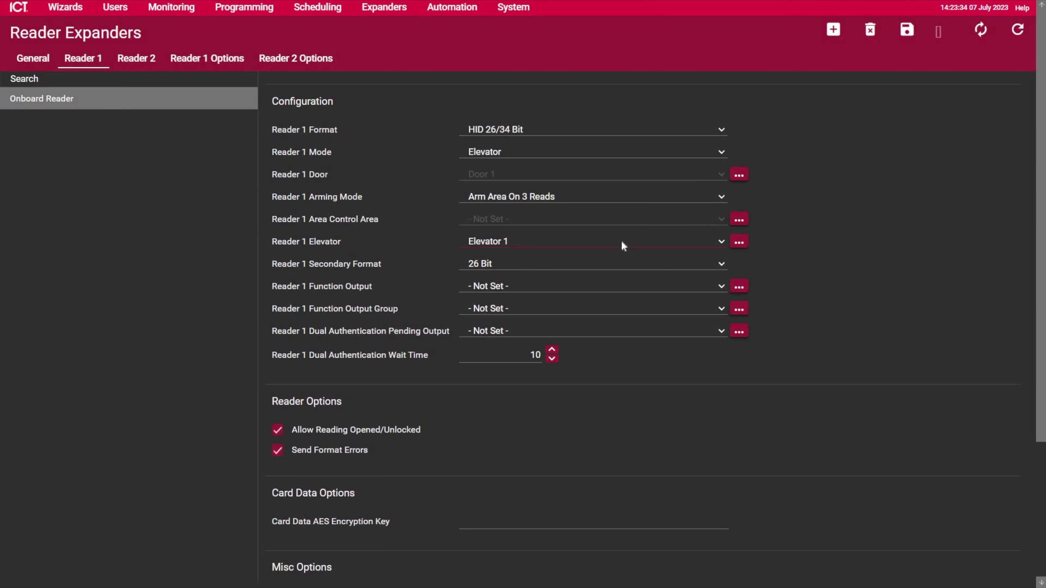
left_click(116, 8)
Step: Open the user's record and confirm the Master access level with schedule Always is assigned
left_click(119, 25)
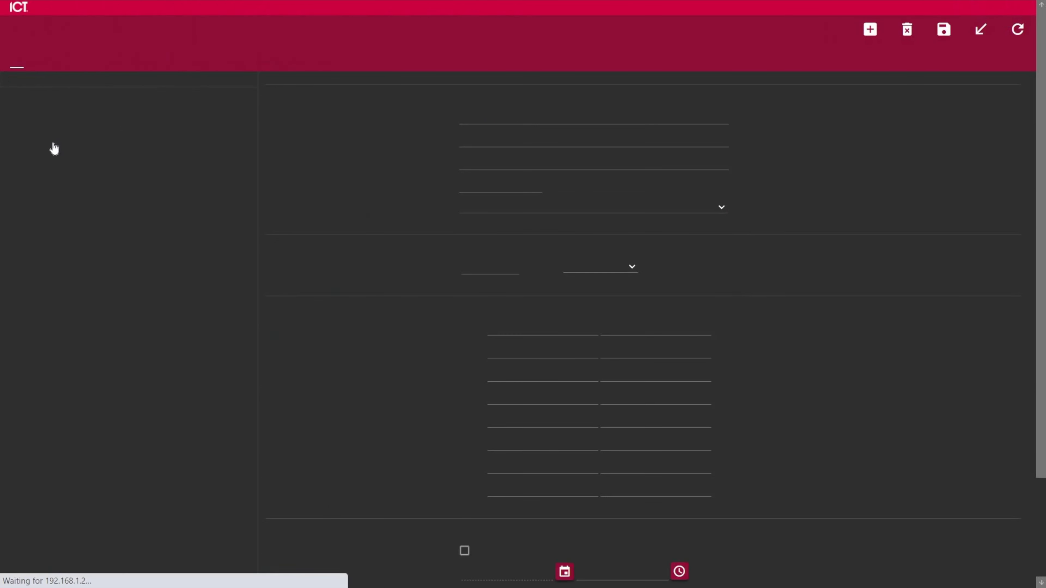
left_click(66, 165)
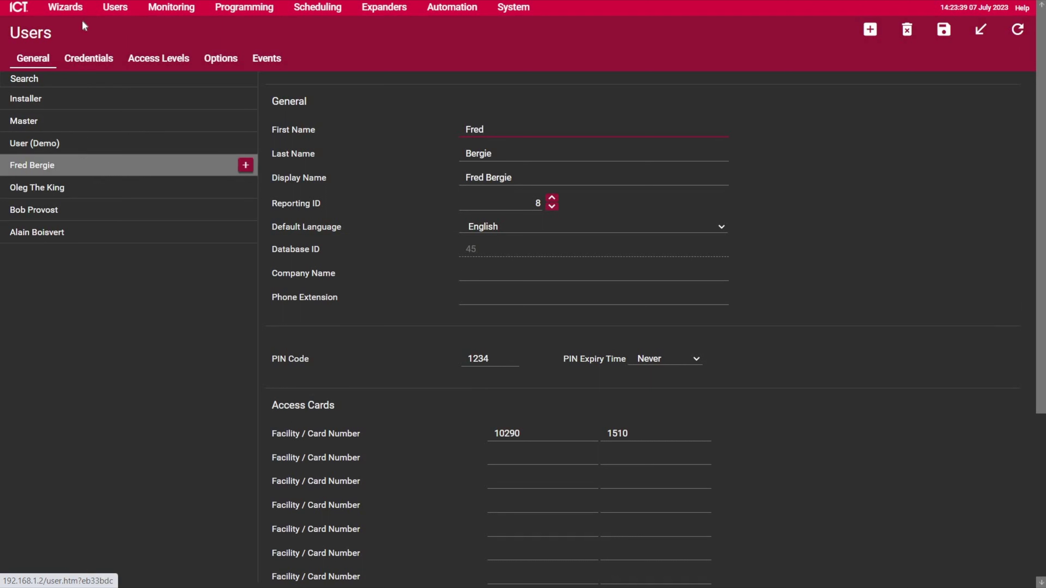
left_click(161, 67)
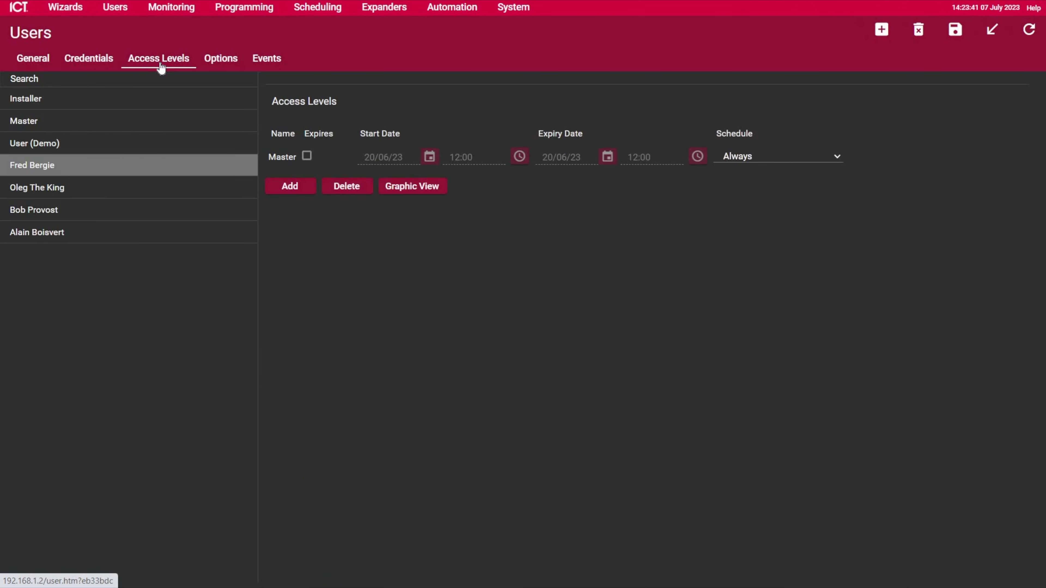